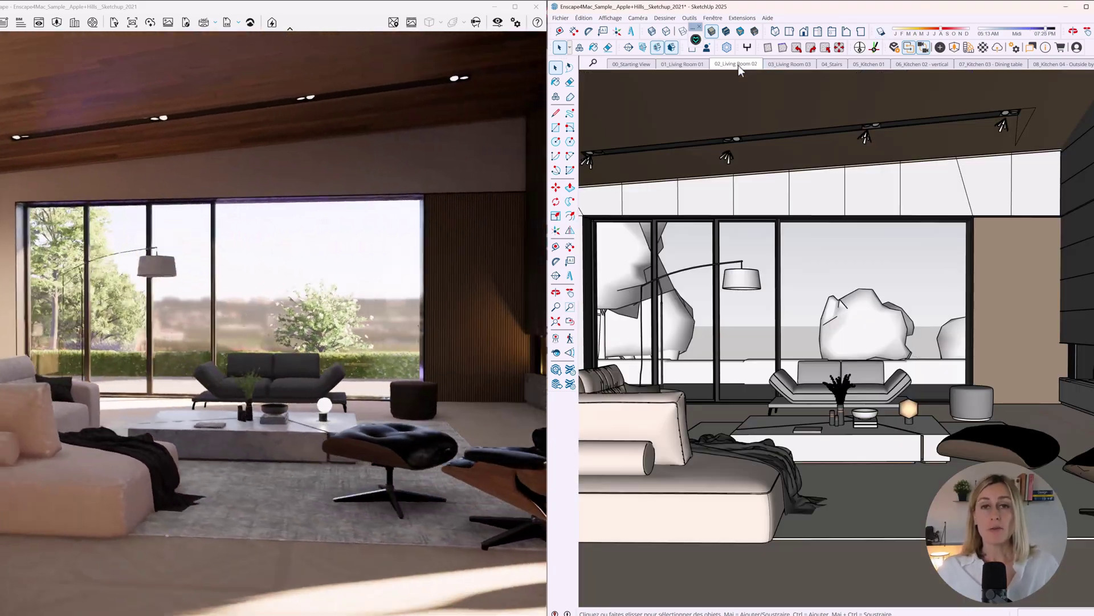
Step: Move the linked Enscape view to the 04_Stairs scene, then to 05_Kitchen 01
left_click(828, 65)
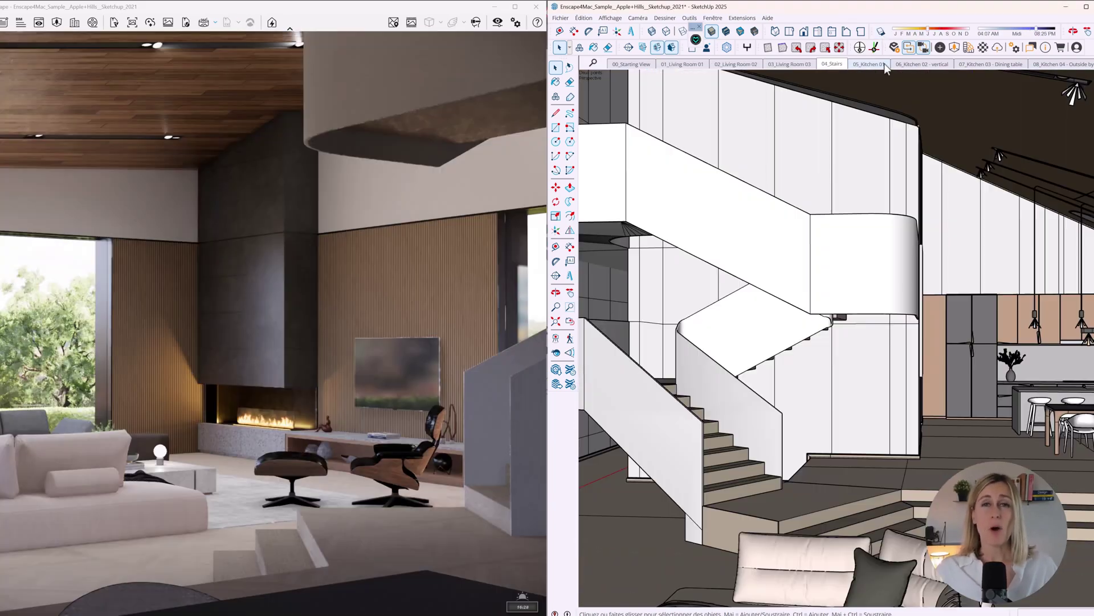
left_click(878, 63)
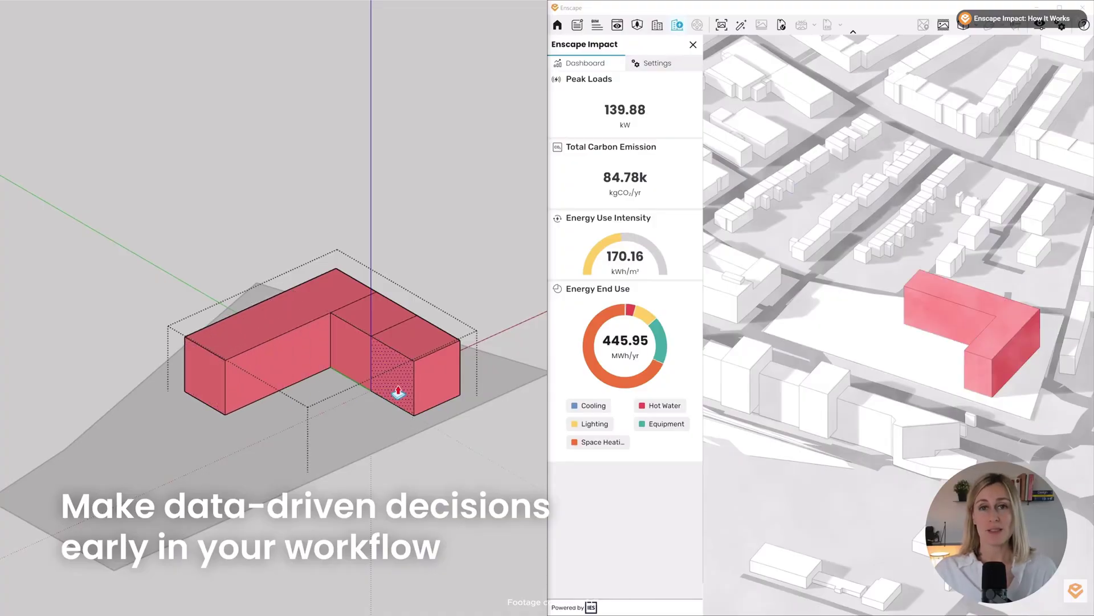
Step: Push/pull the massing face outward into a long bar while Enscape Impact updates
left_click_drag(398, 392, 167, 485)
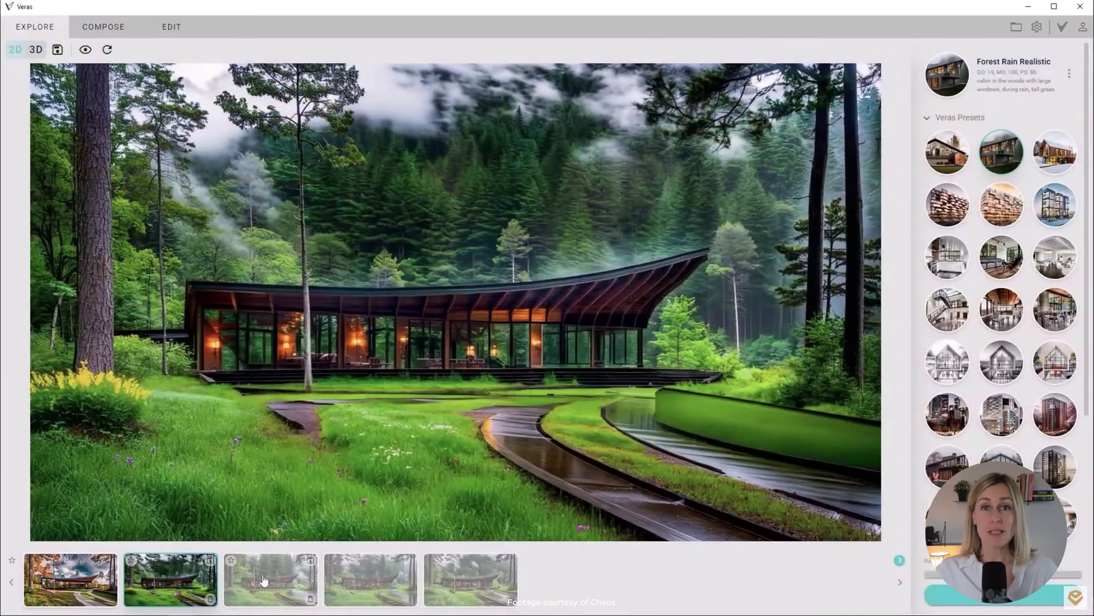
Step: Show the third AI-generated living-room render in Veras
left_click(273, 578)
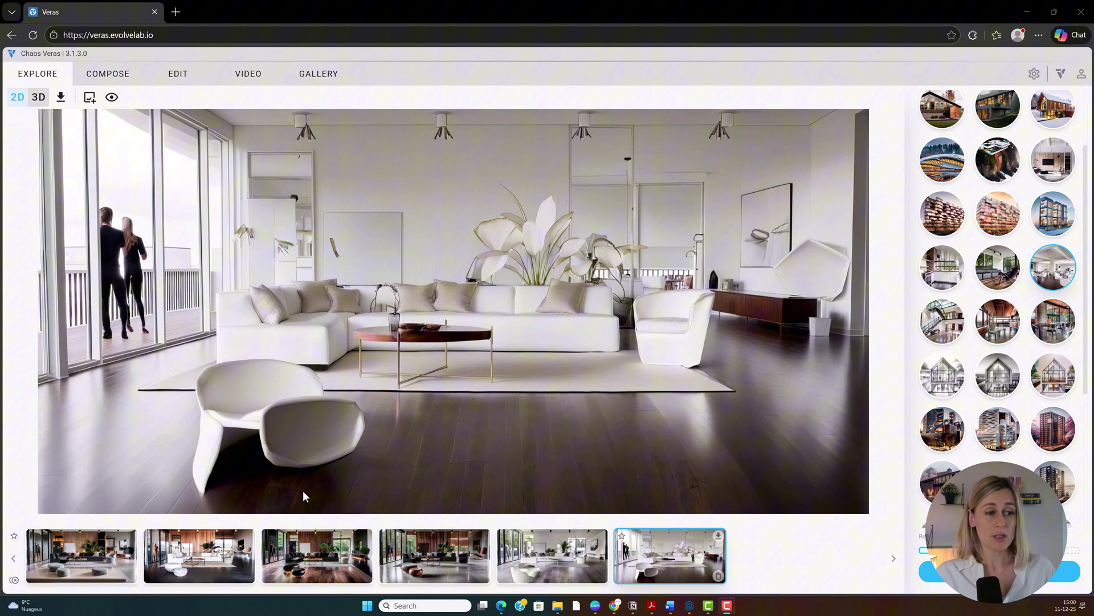
Step: Compare the wood-panelled, black-sofa, white-sofa and white variations, ending on the concrete-floor render
left_click(196, 572)
left_click(101, 568)
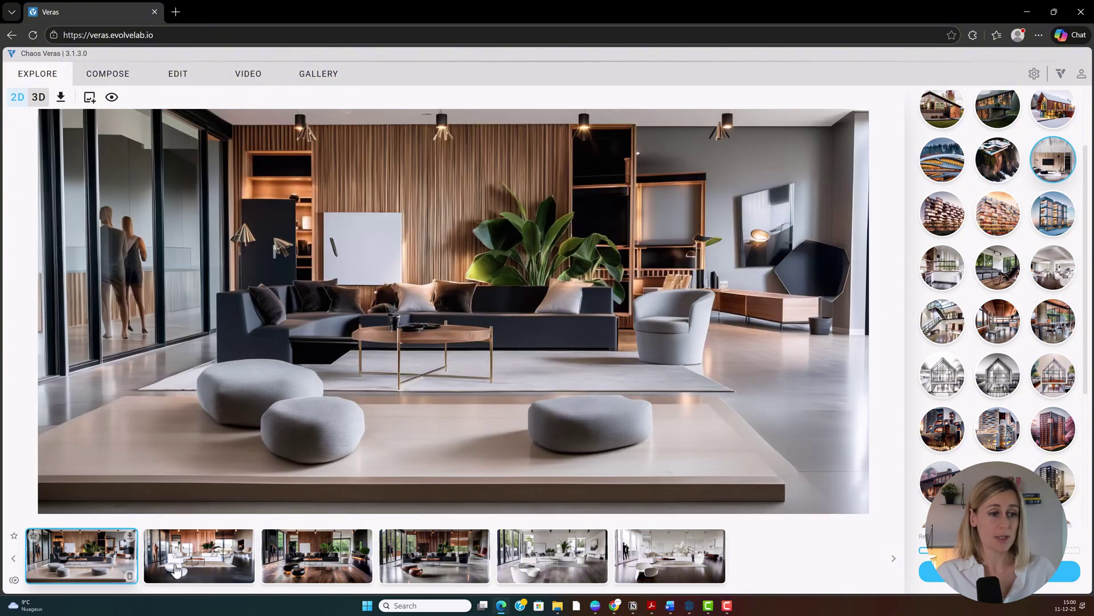
left_click(334, 567)
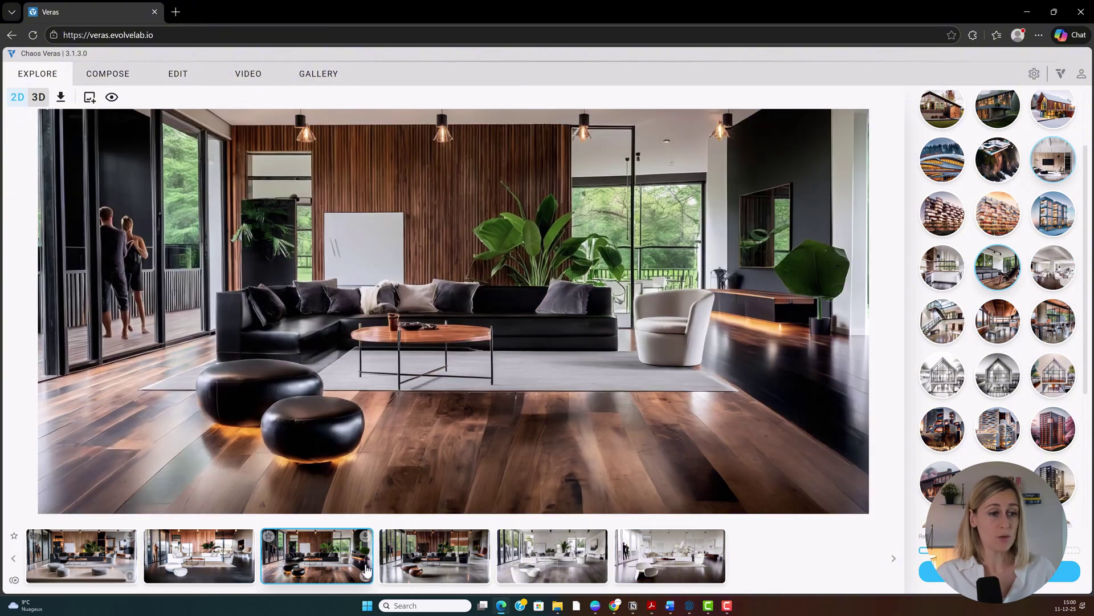
left_click(414, 565)
left_click(527, 565)
left_click(438, 568)
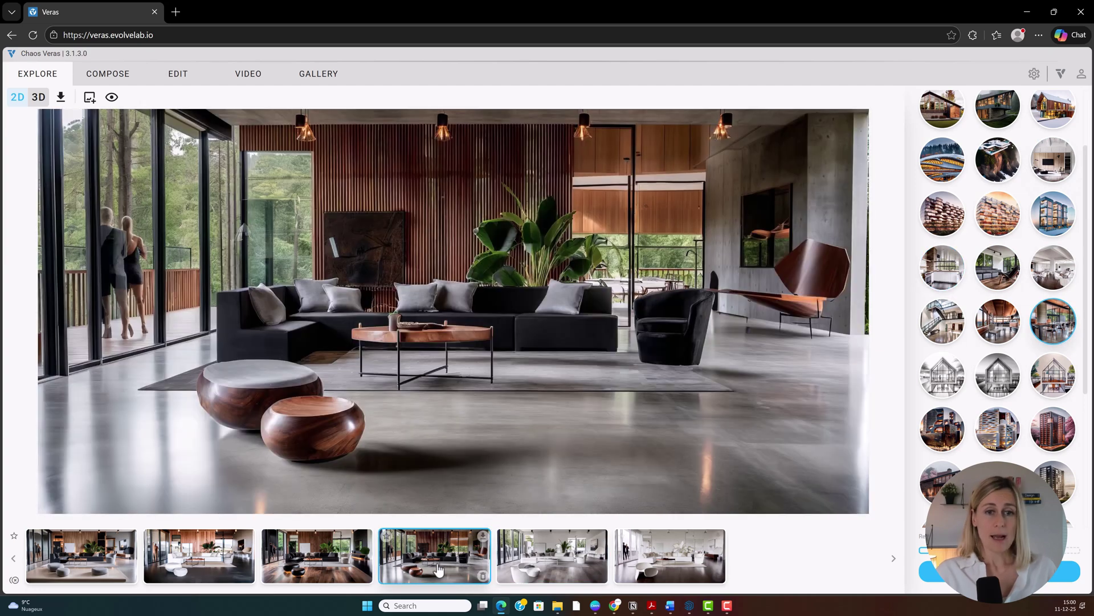
left_click(566, 566)
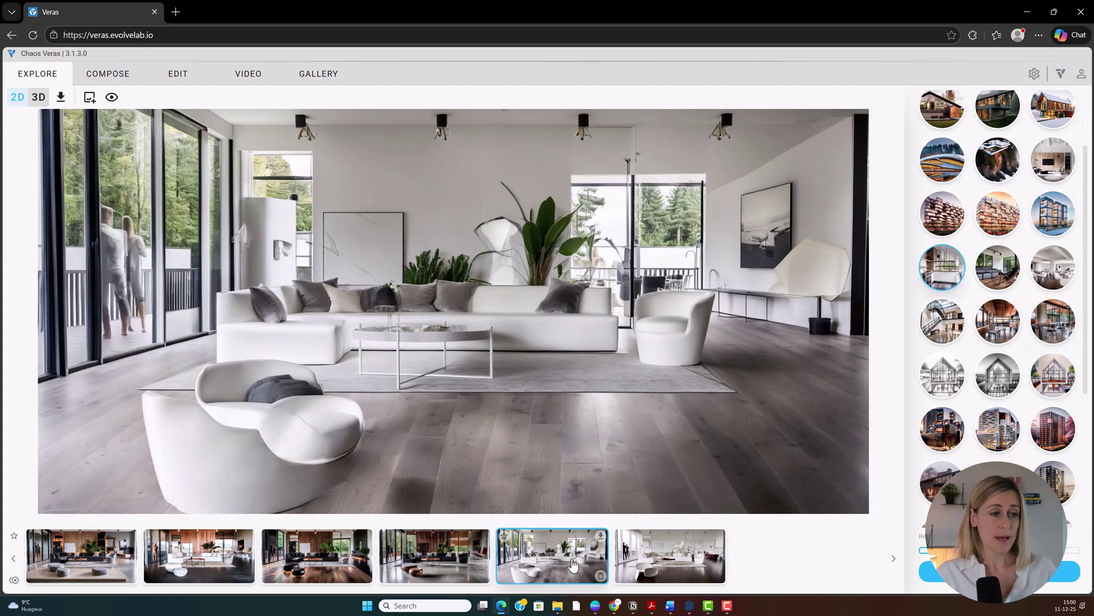
left_click(675, 562)
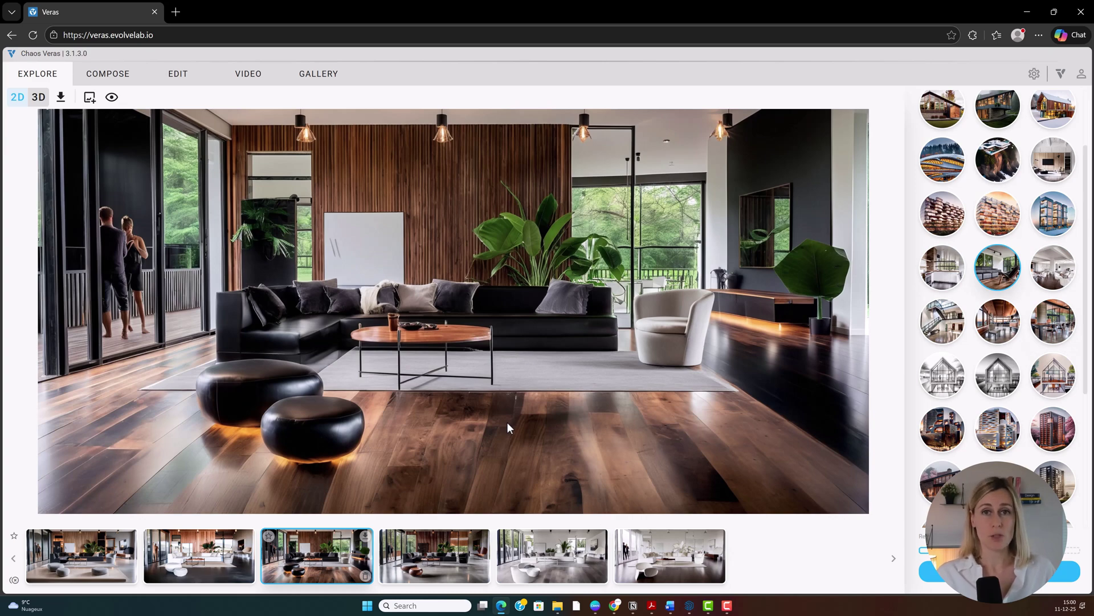
left_click(423, 561)
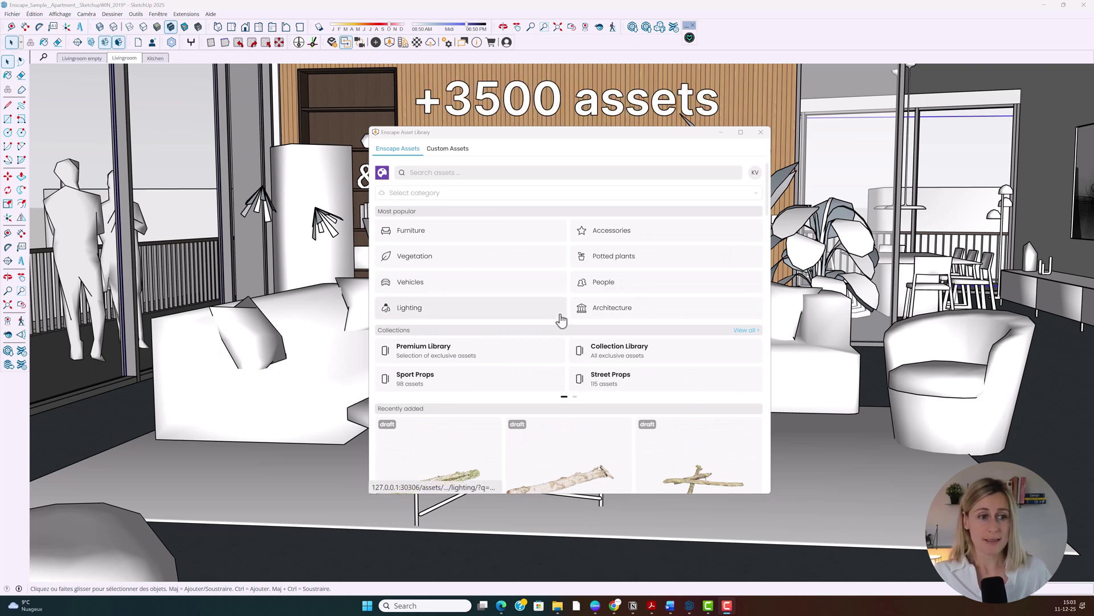
Step: Browse Vegetation assets, then switch the category tree to Furniture > Chairs & stools
left_click(447, 255)
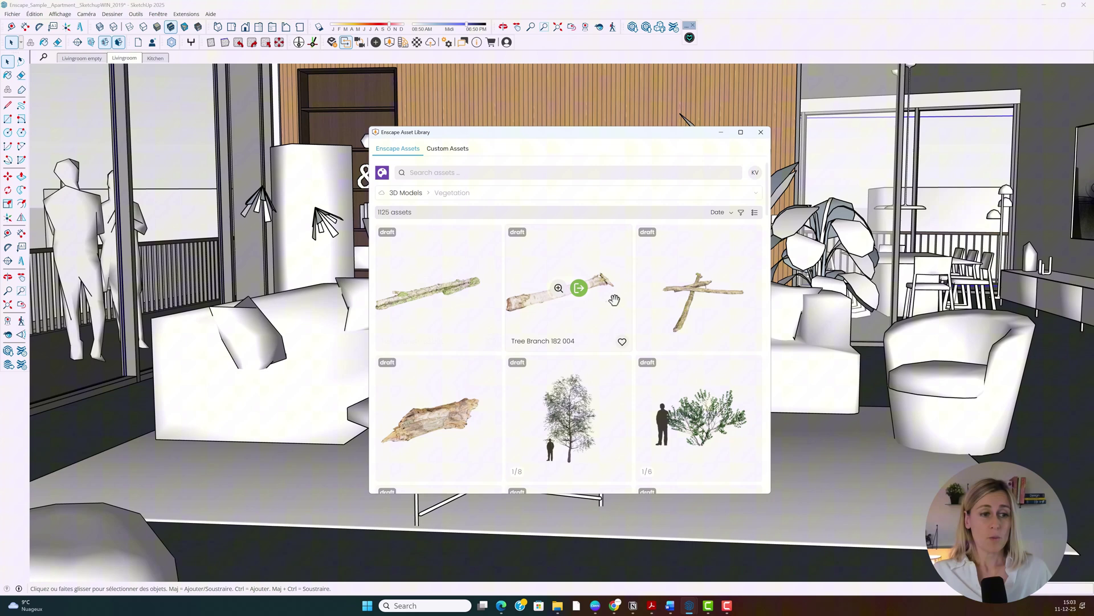
left_click(470, 196)
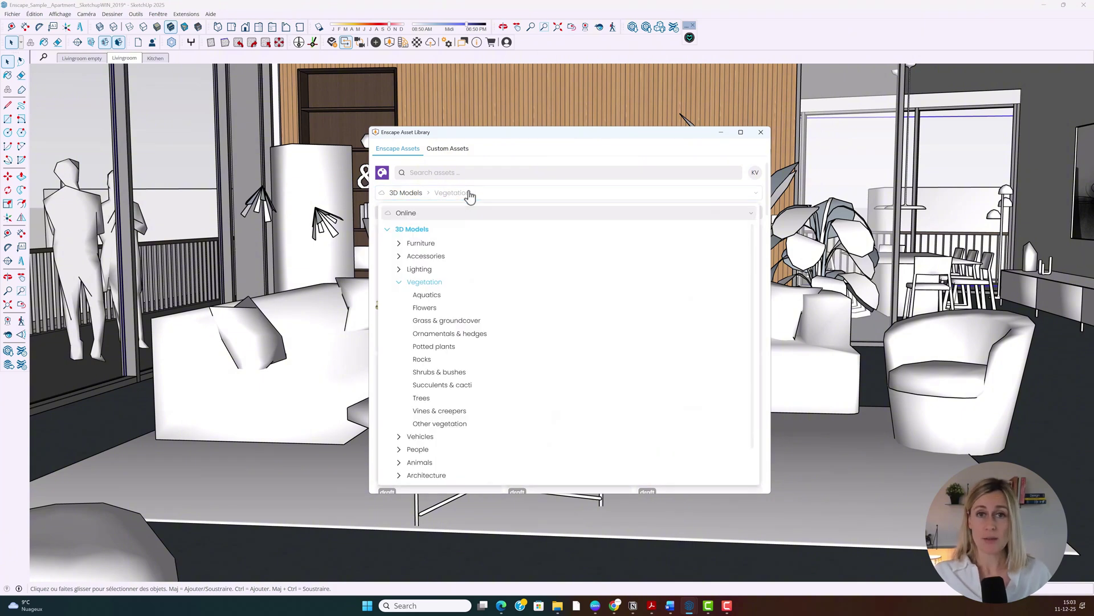
left_click(401, 282)
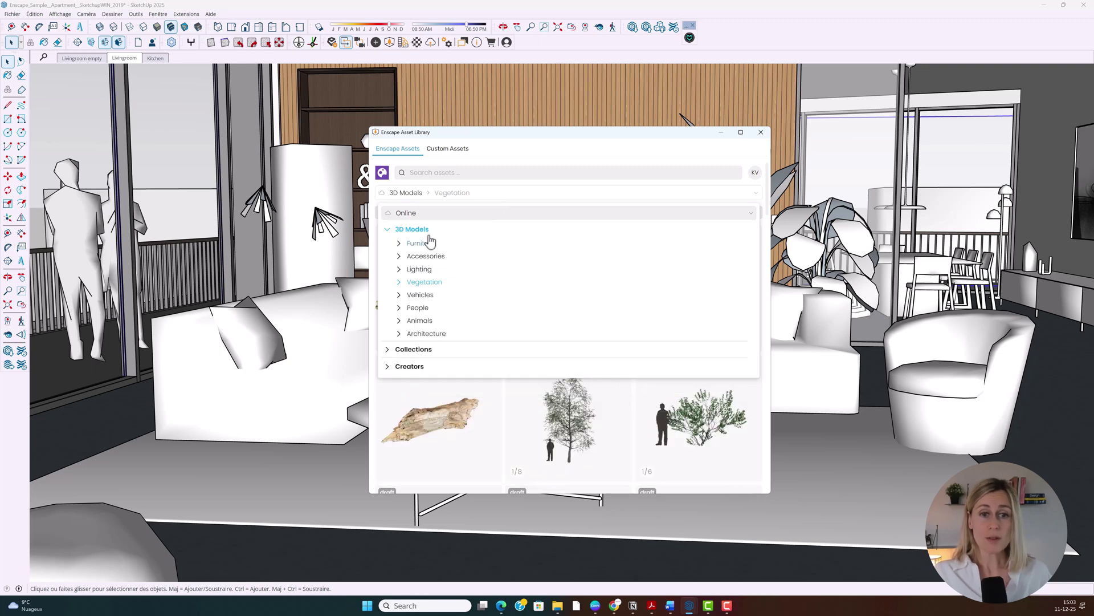
left_click(400, 244)
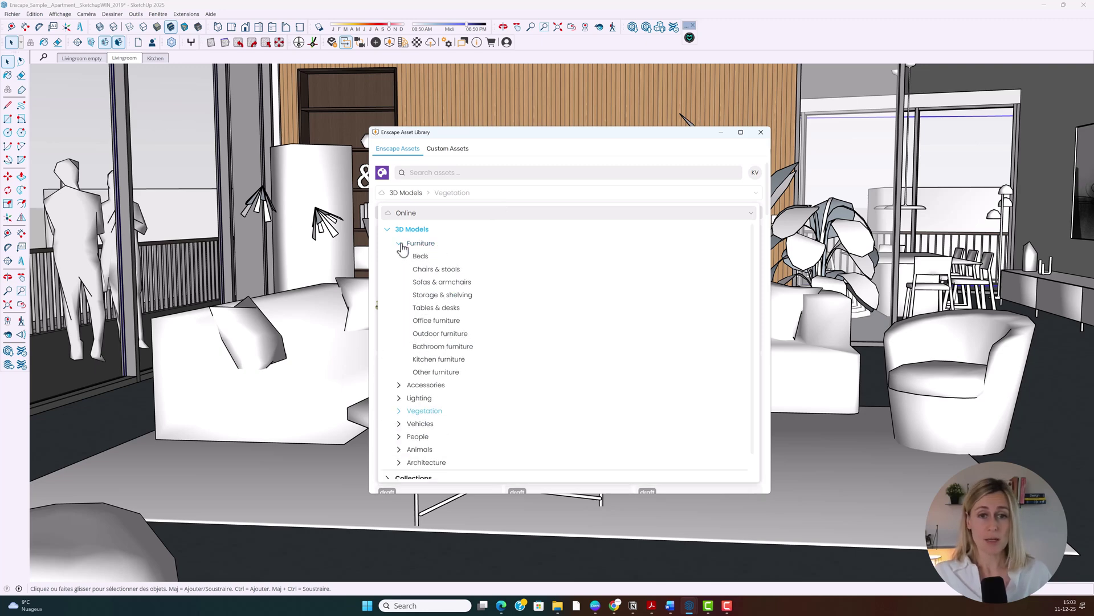
left_click(449, 274)
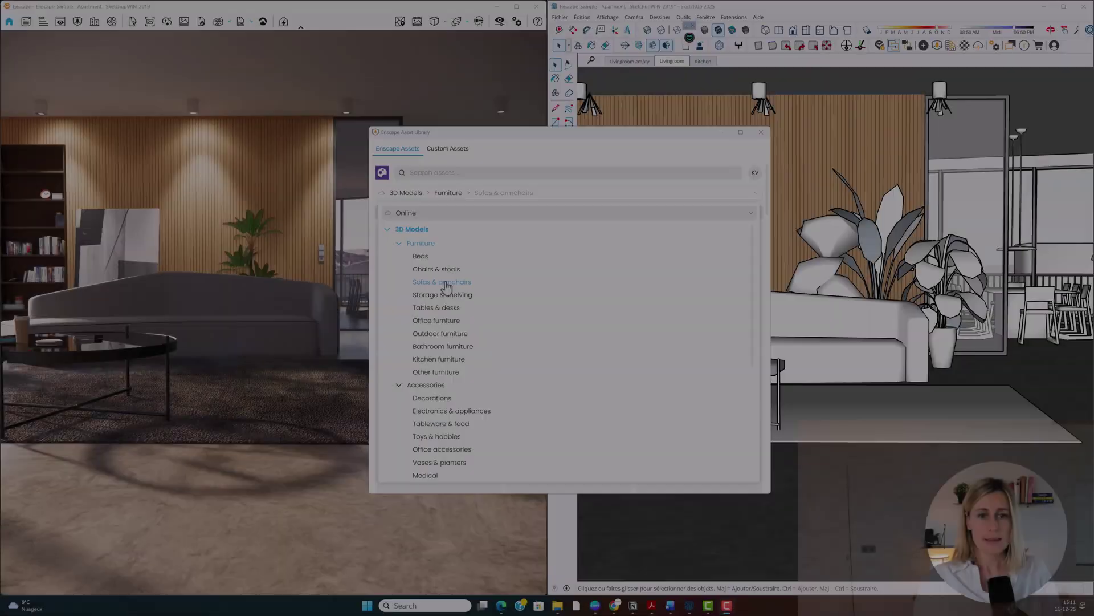
Step: Place a Sofas & armchairs chair asset on the living-room rug and orbit the room
left_click(447, 284)
left_click(708, 238)
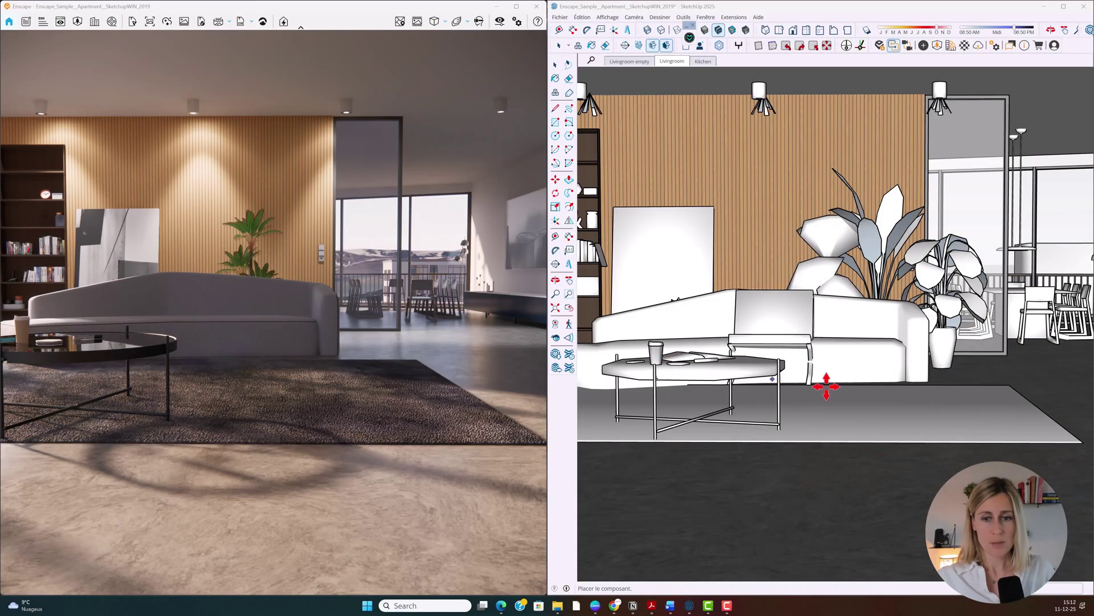
left_click(904, 435)
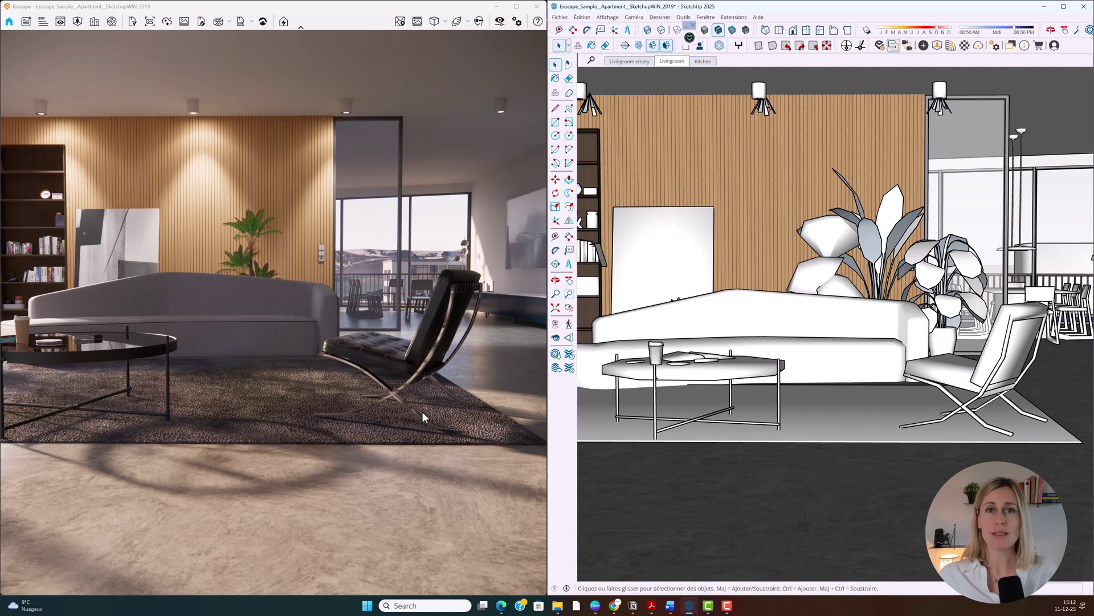
middle_click_drag(794, 436, 940, 445)
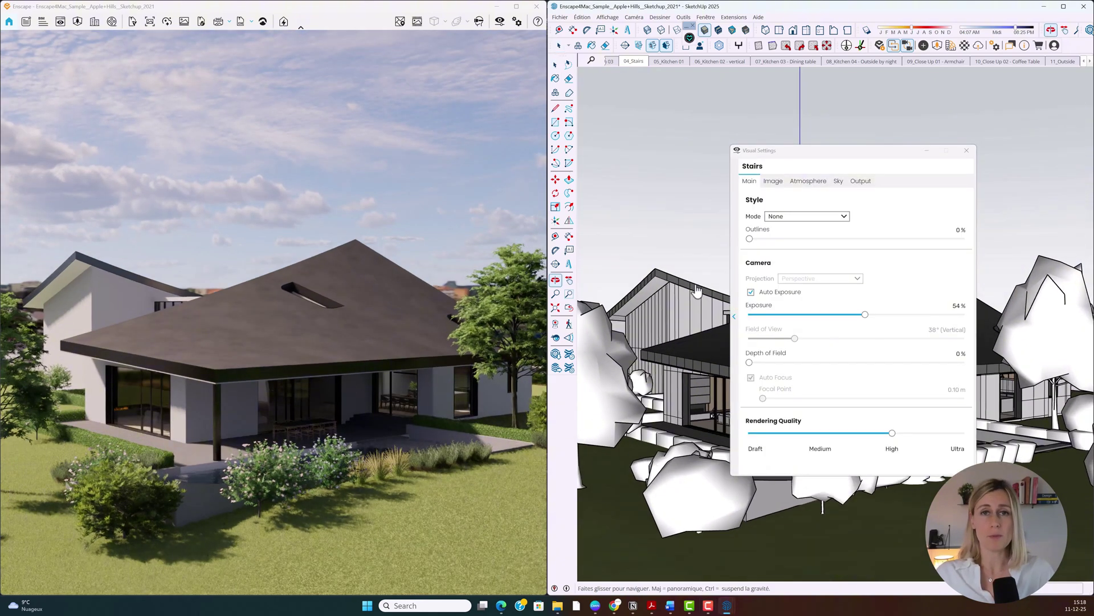
Step: Set the exterior house scene's Style Mode to White in Visual Settings
left_click_drag(697, 290, 708, 292)
key("space")
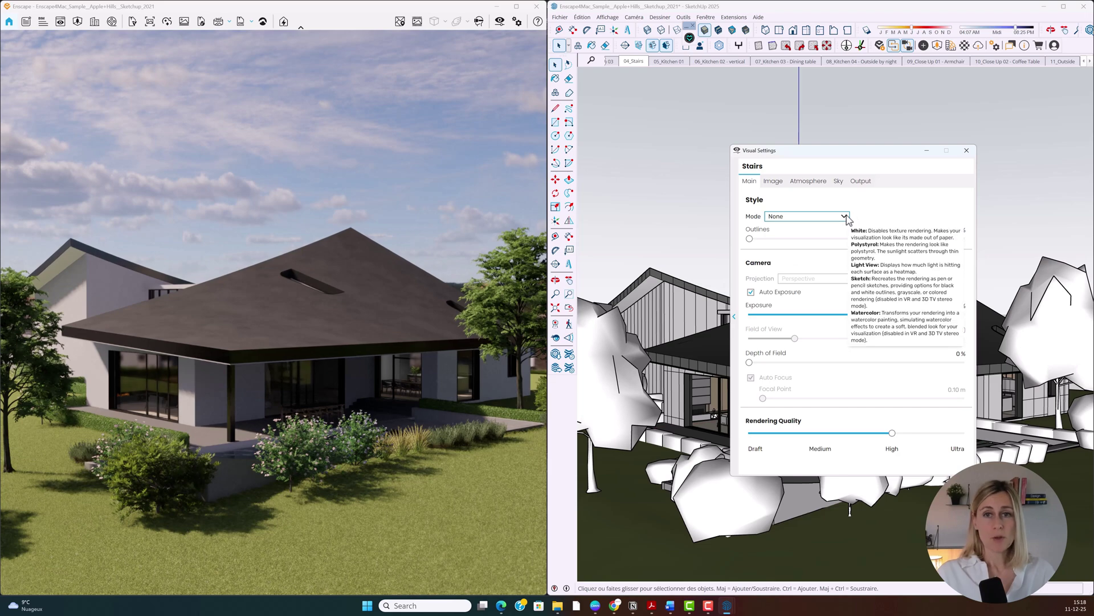
left_click(846, 217)
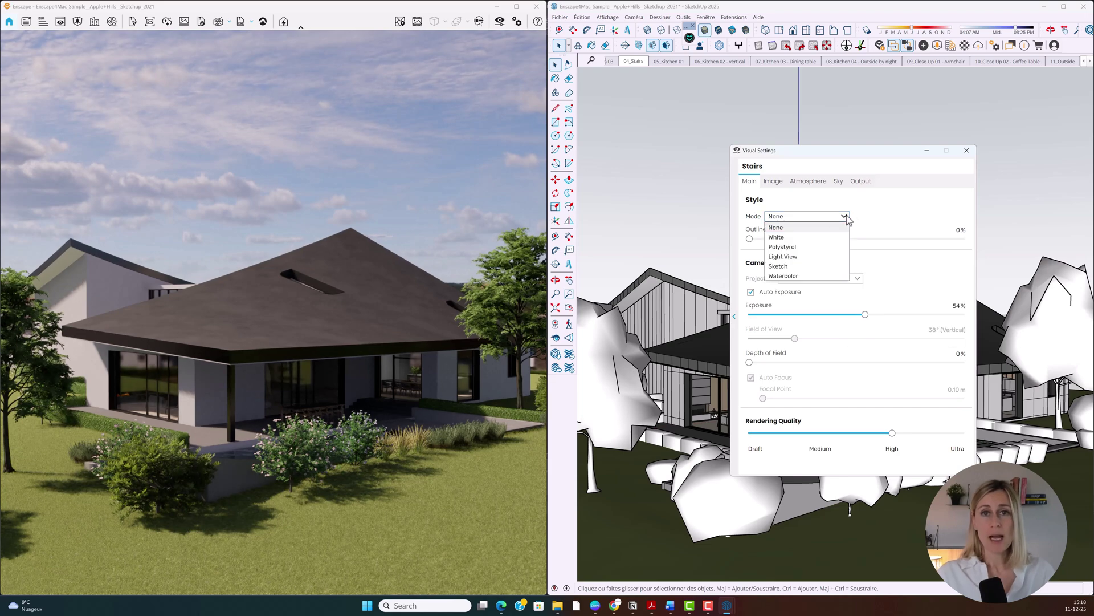
left_click(790, 237)
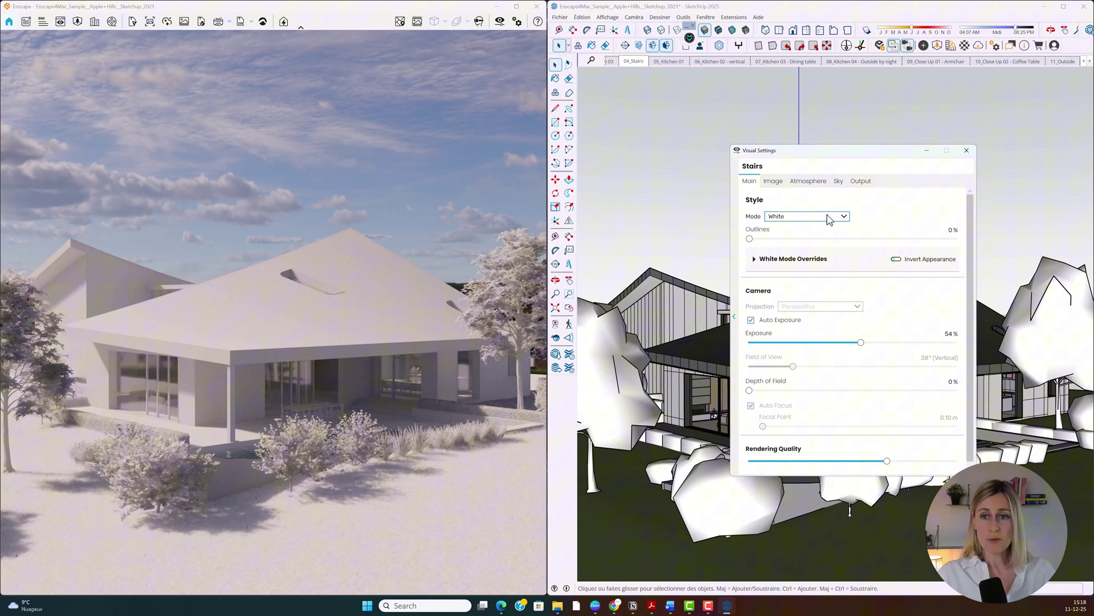
Step: Keep Mode on White, expand White Mode Overrides, and tick Vegetation so plants stay coloured
left_click(846, 218)
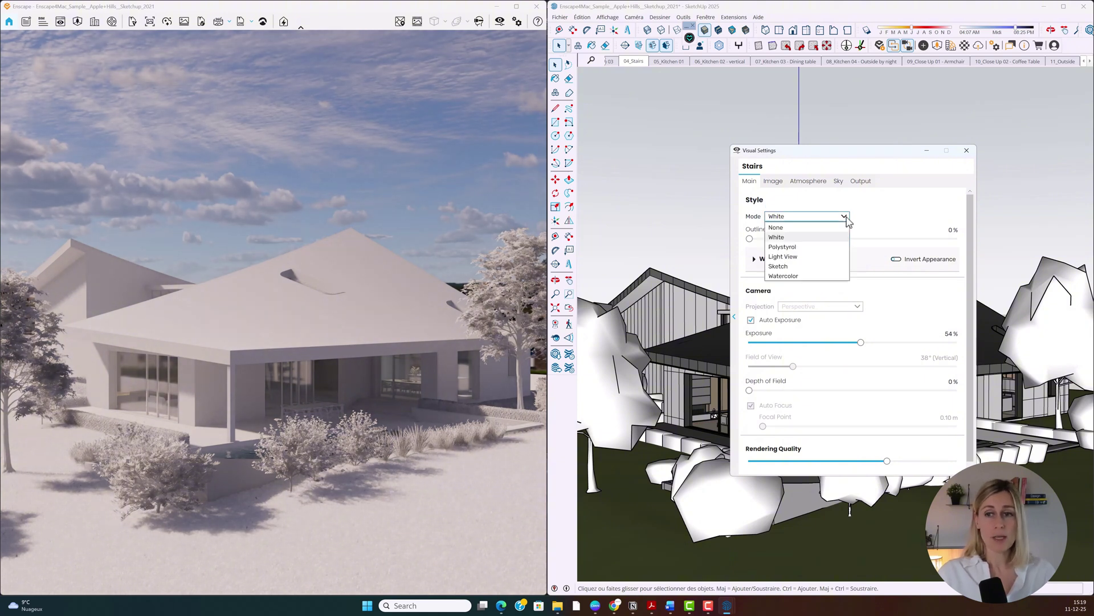
left_click(790, 237)
left_click(754, 260)
left_click(754, 259)
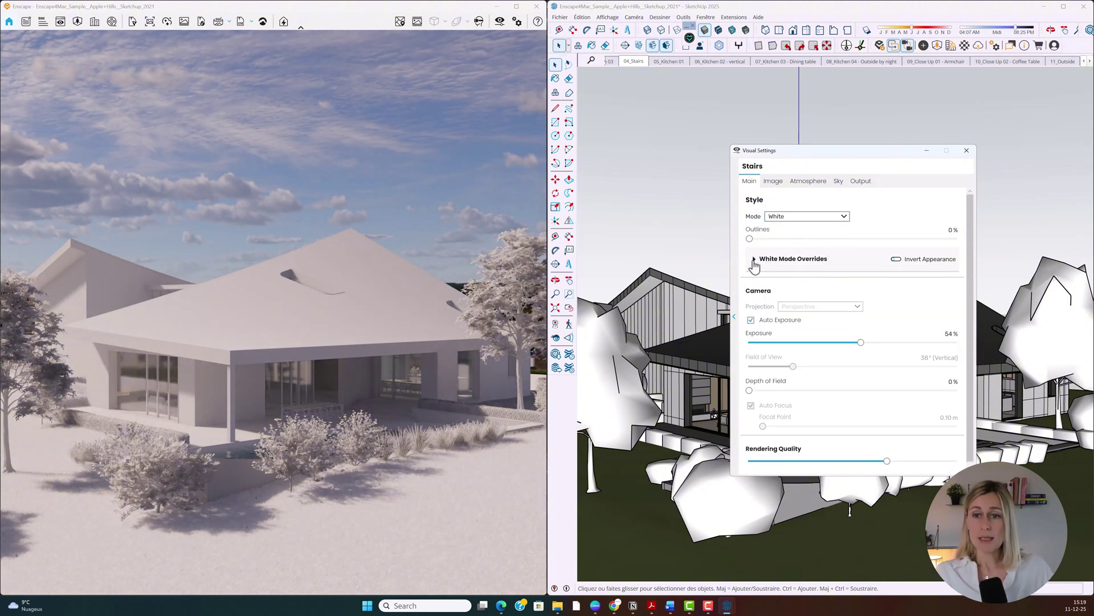
left_click(754, 260)
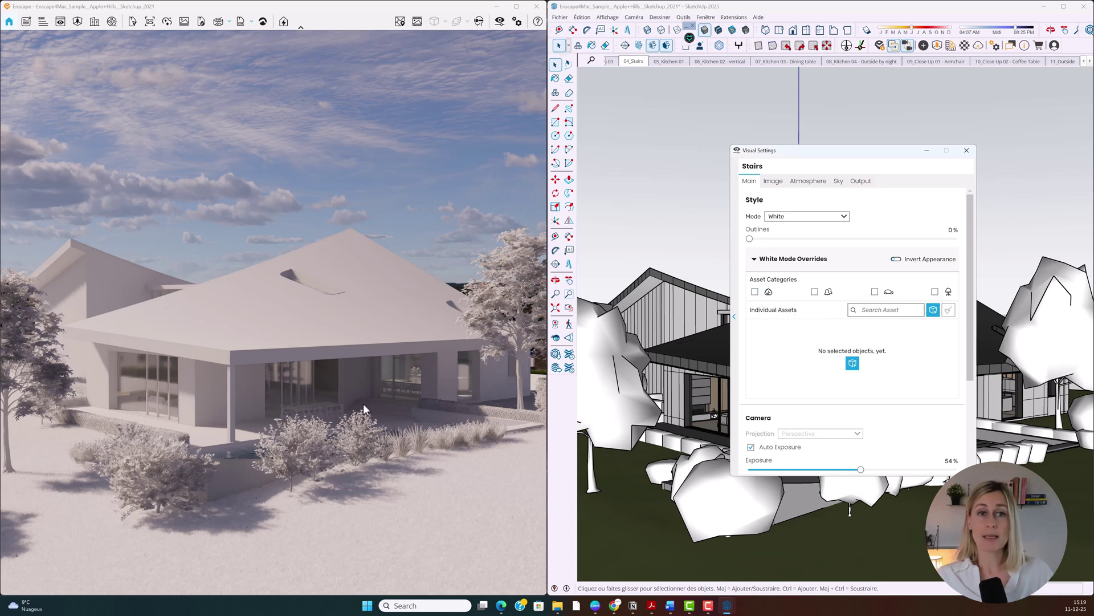
key("a")
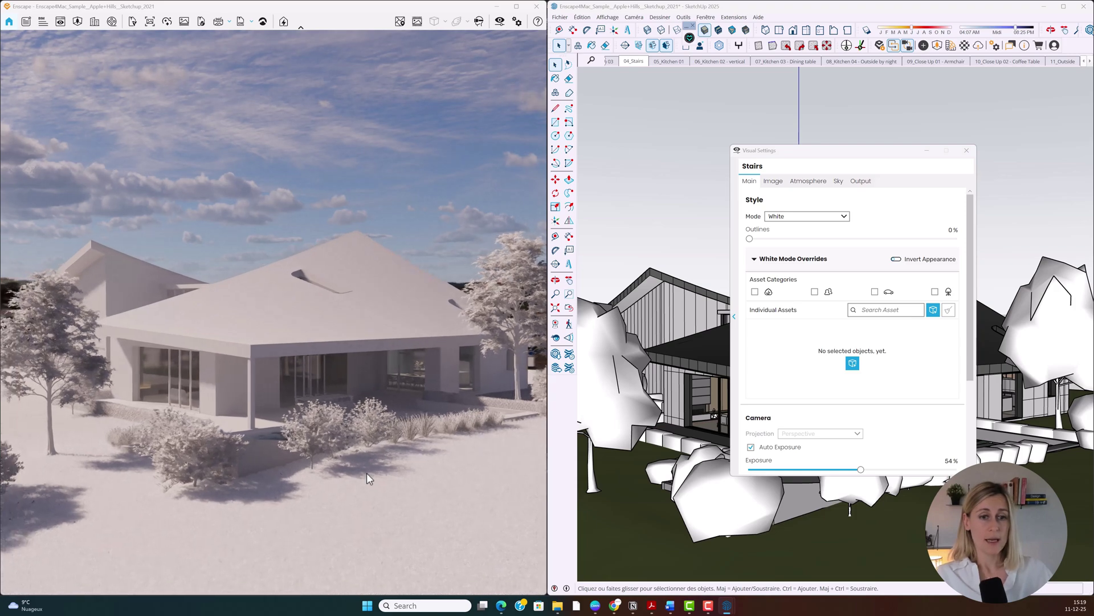
key("a")
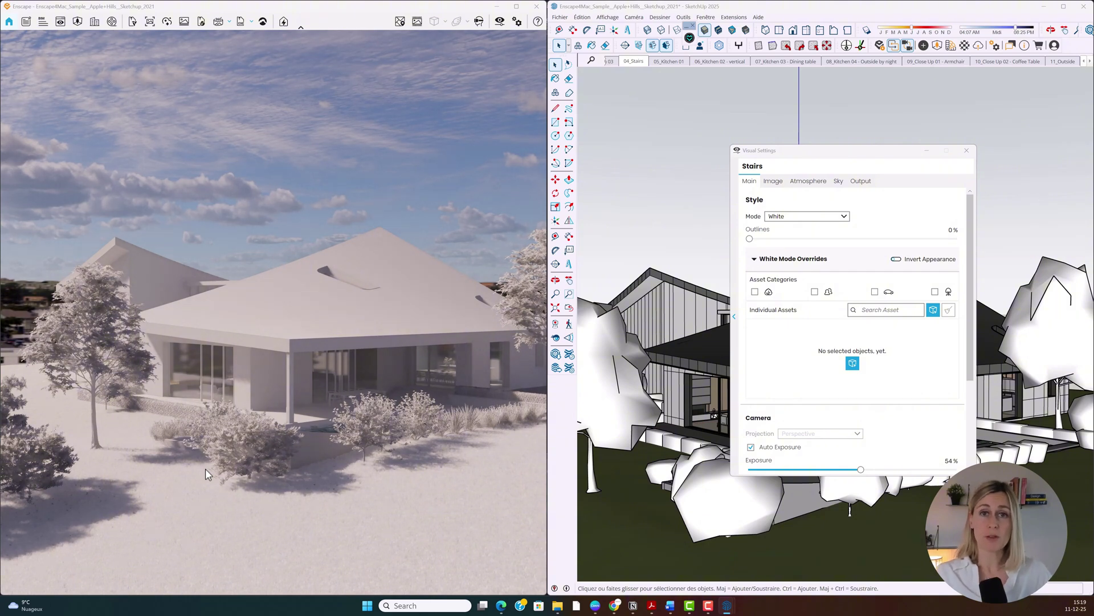
left_click(755, 292)
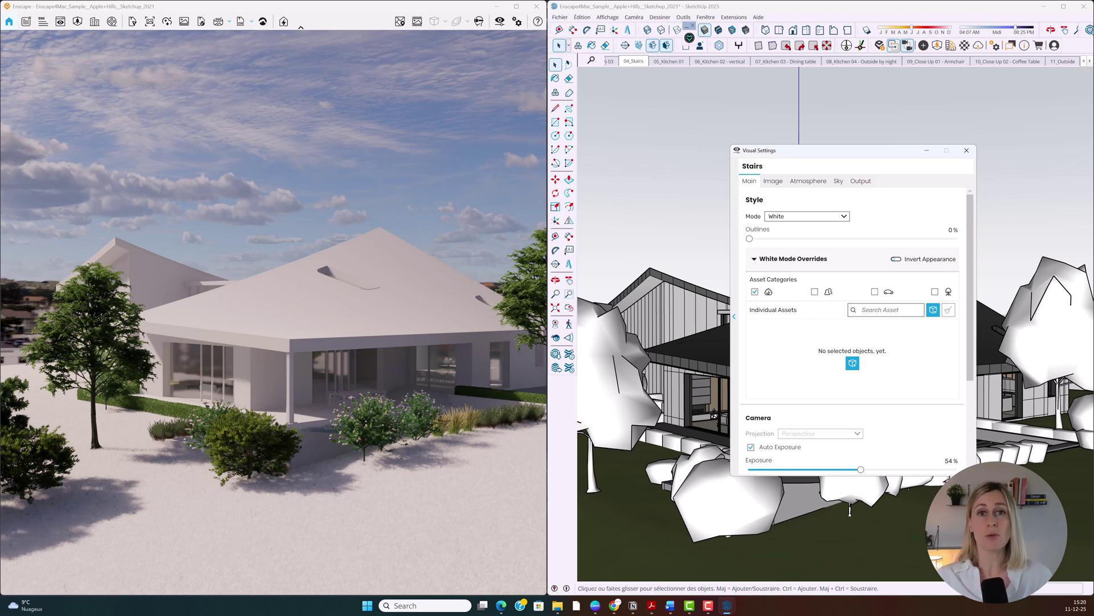
Step: Untick Vegetation and bring the terrace dining table into view
left_click(755, 291)
mouse_move(736, 445)
middle_mouse_down()
mouse_move(644, 439)
mouse_move(627, 411)
middle_mouse_up()
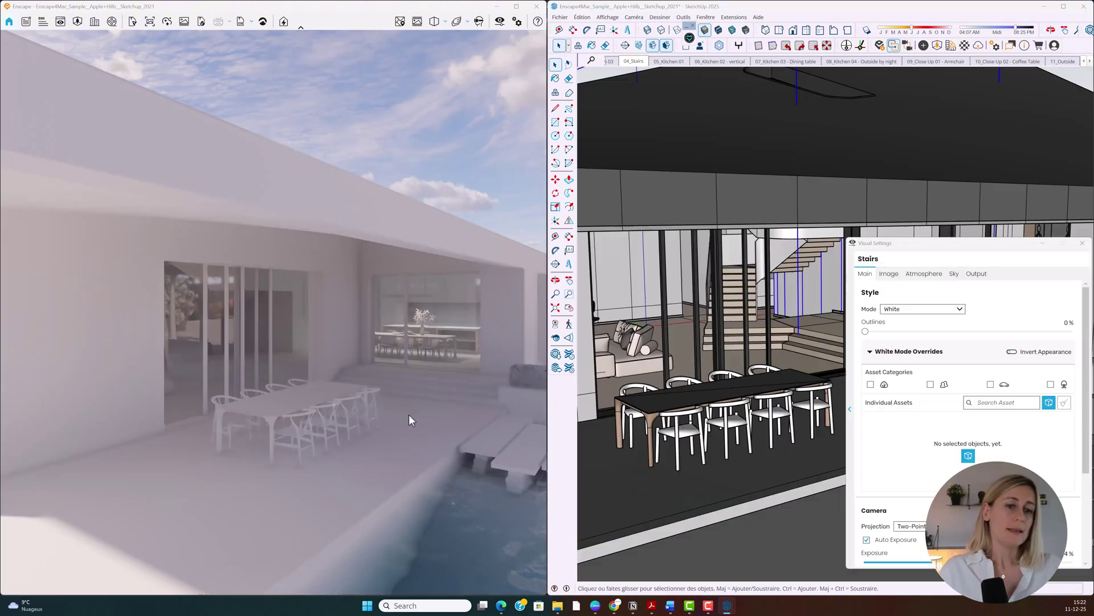
scroll(409, 420, "up", 3)
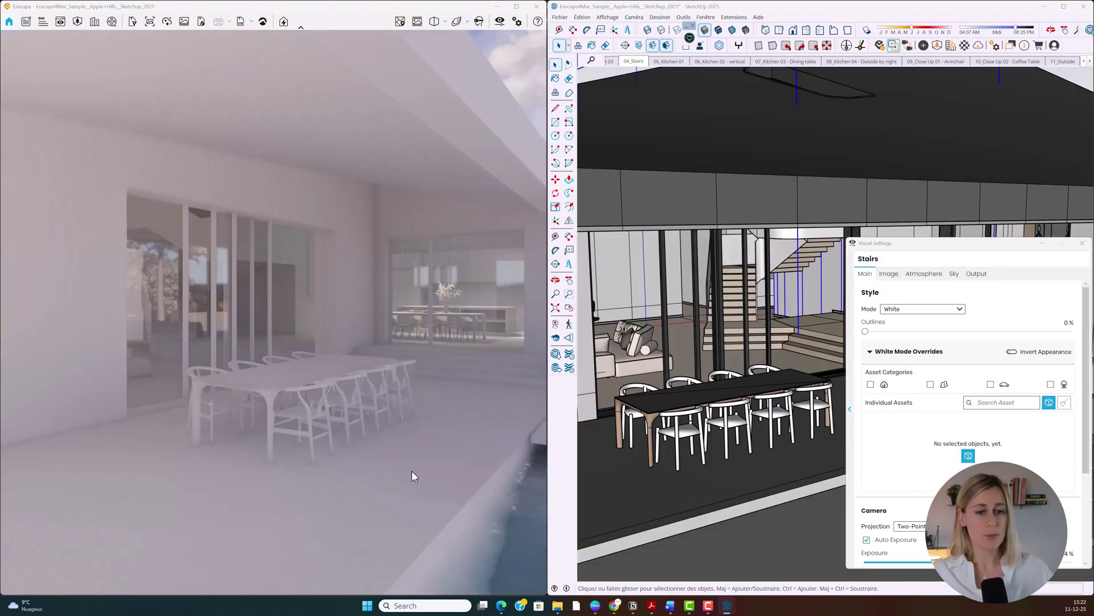
scroll(409, 443, "up", 3)
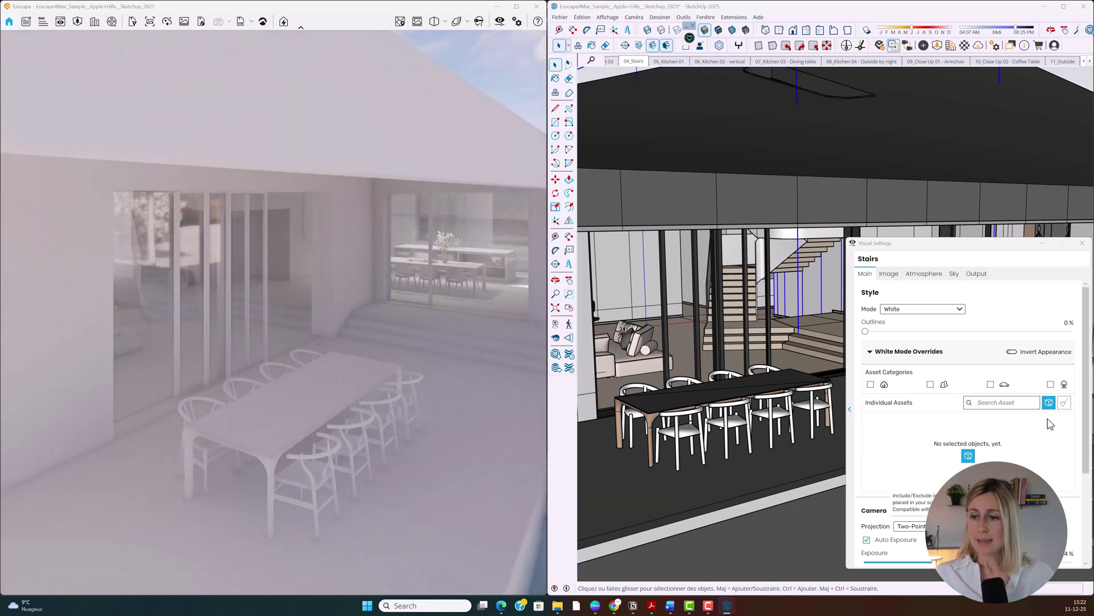
Step: Pick the eight terrace dining chairs in the scene and apply them as colour exceptions
left_click(968, 454)
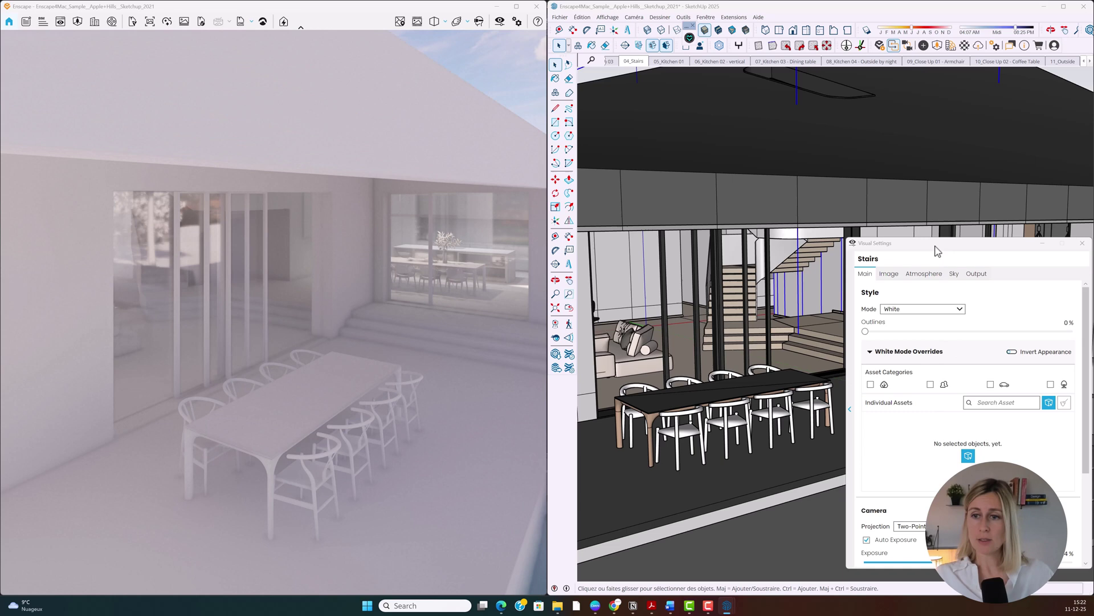
left_click_drag(864, 192, 863, 193)
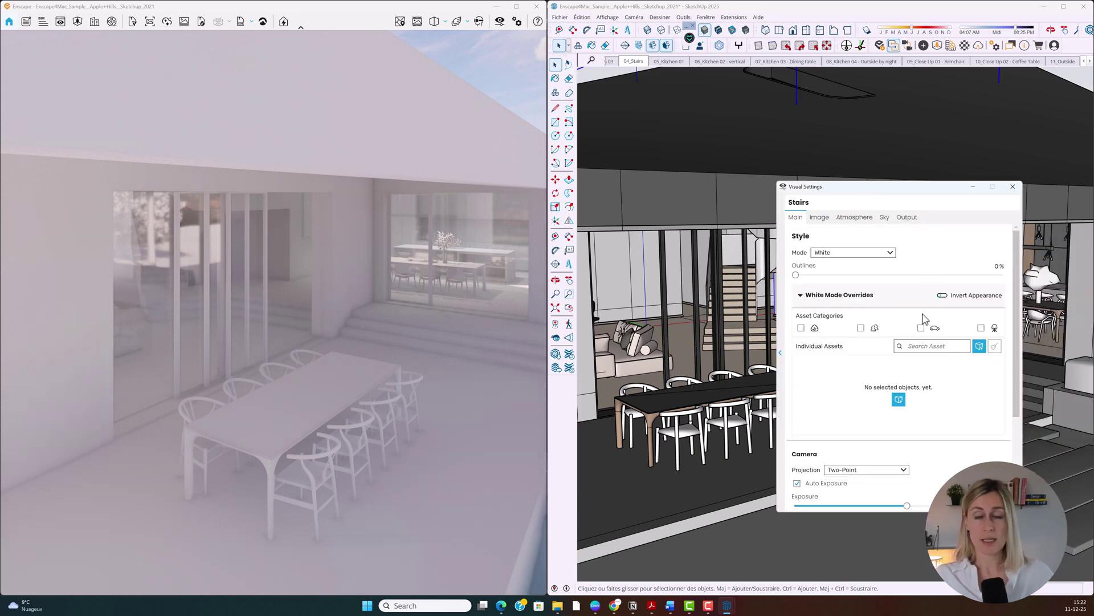
left_click(899, 400)
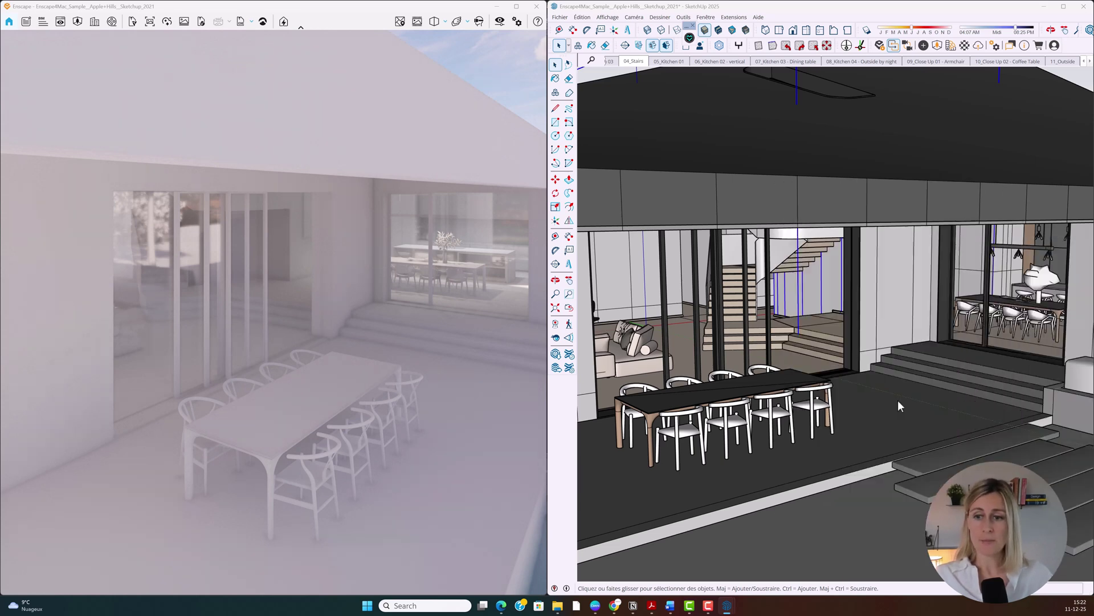
left_click(404, 377)
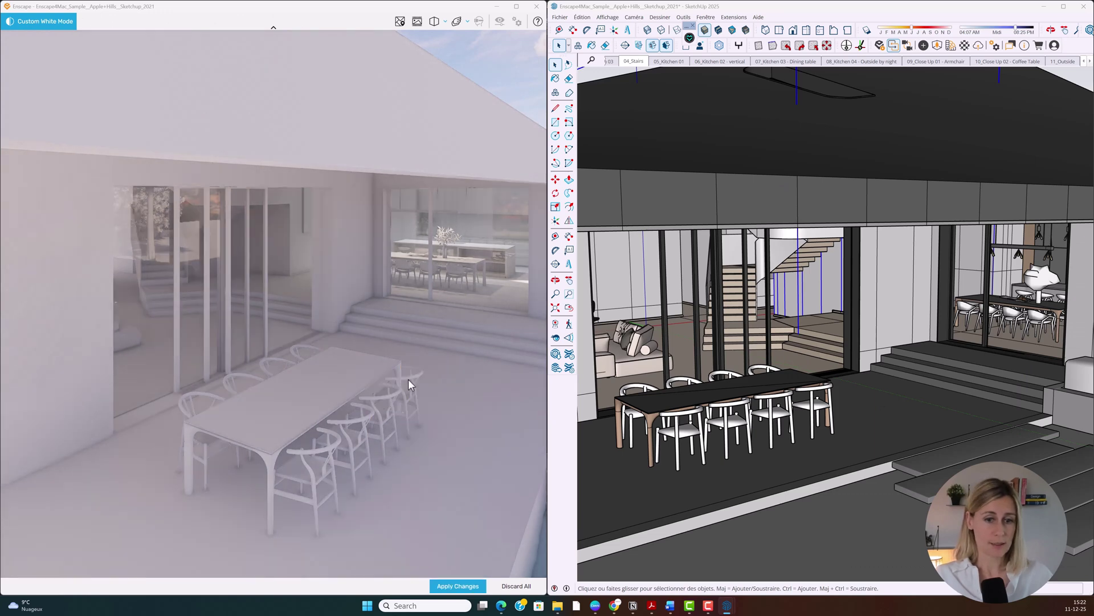
left_click(191, 394)
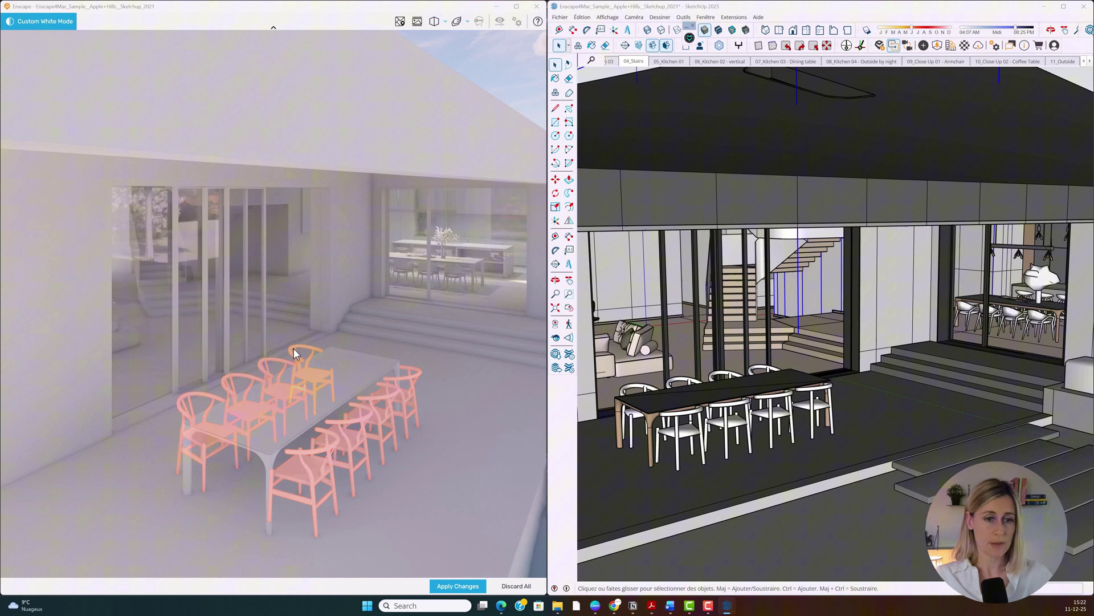
left_click(293, 349)
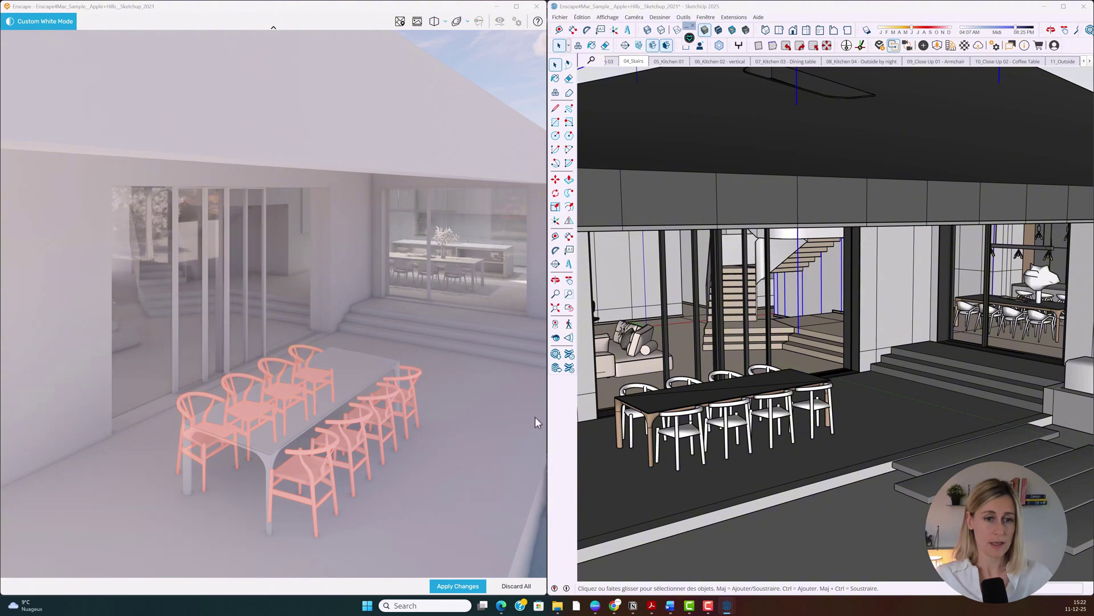
left_click(458, 586)
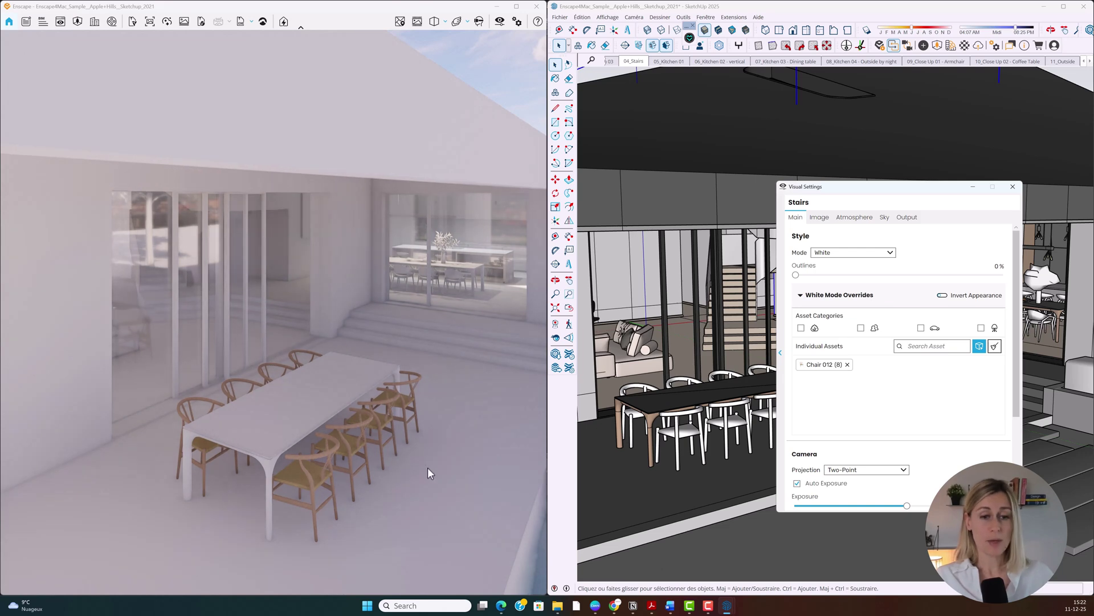
Step: Clear all individual asset overrides so the dining chairs no longer stay in colour
mouse_move(449, 481)
right_mouse_down()
mouse_move(328, 474)
mouse_move(449, 464)
mouse_move(398, 463)
mouse_move(430, 478)
right_mouse_up()
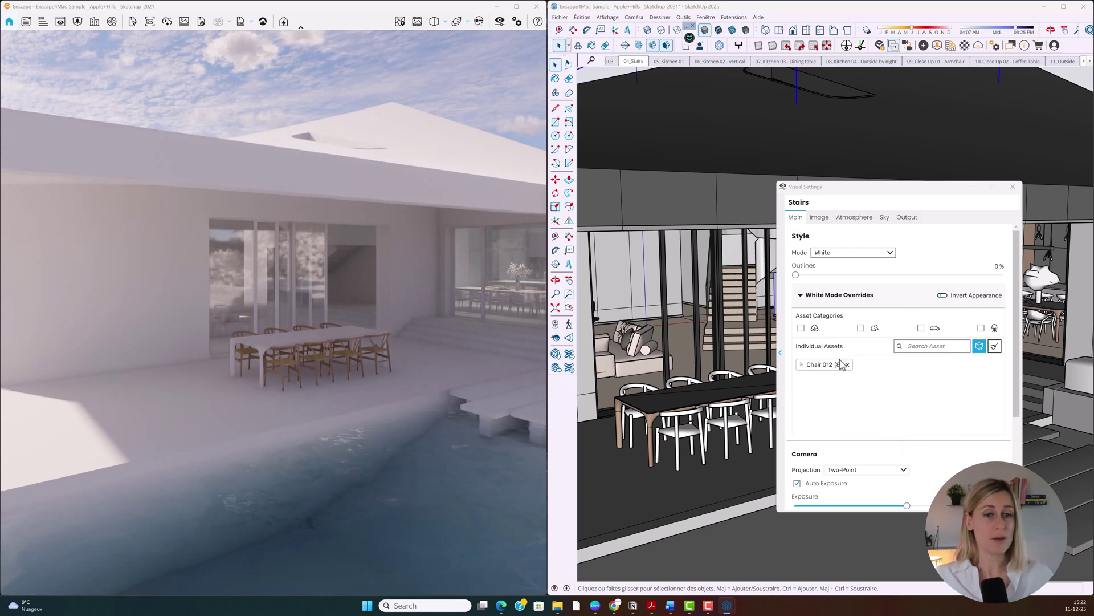
left_click(997, 348)
left_click(930, 367)
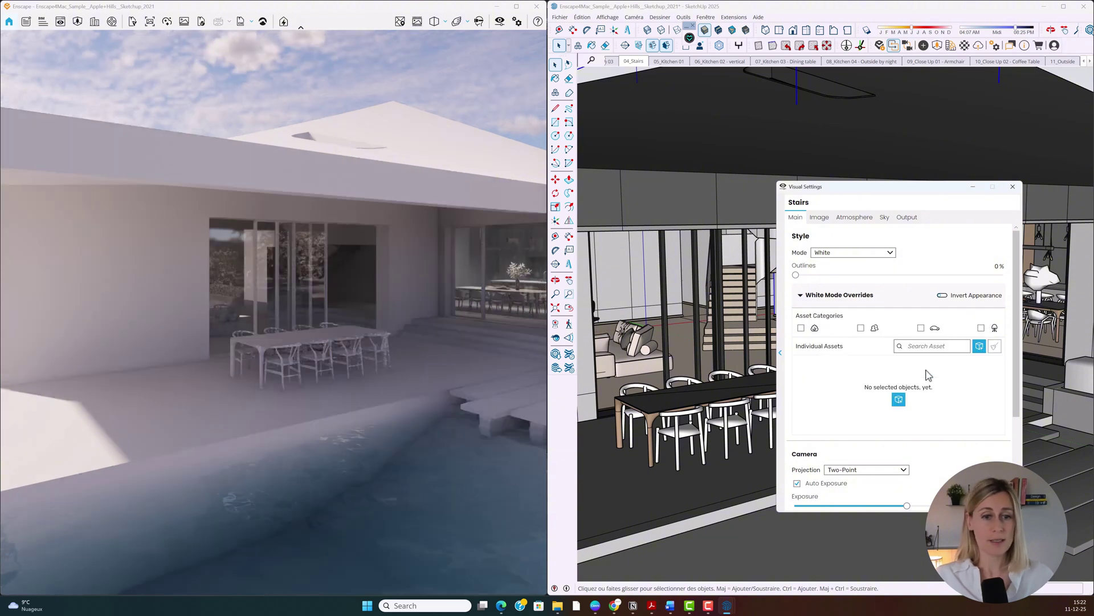
Step: Scroll down the Visual Settings panel
scroll(379, 354, "down", 3)
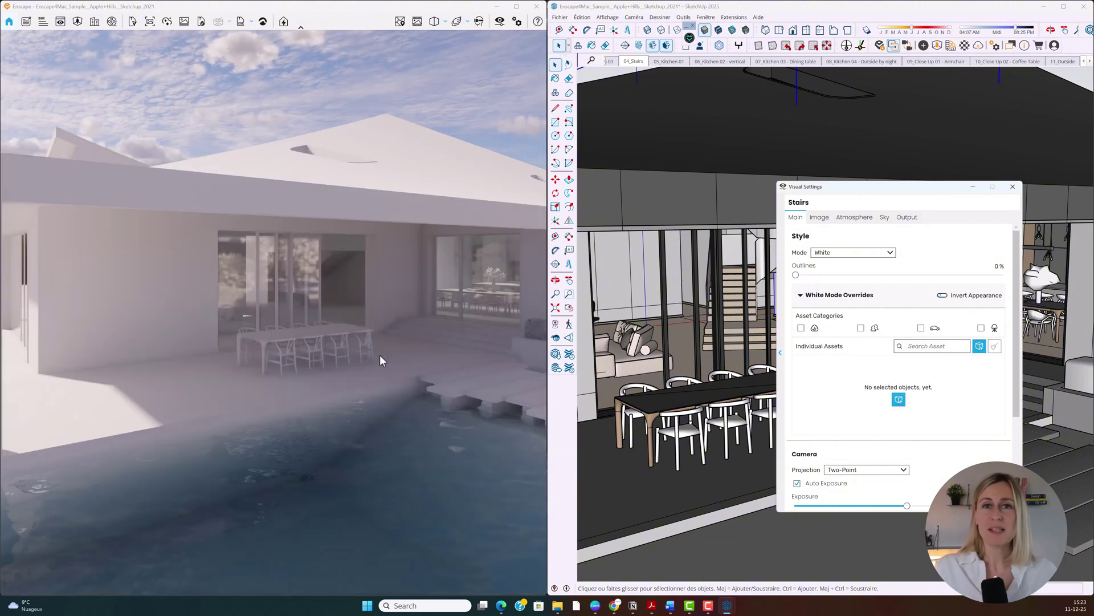